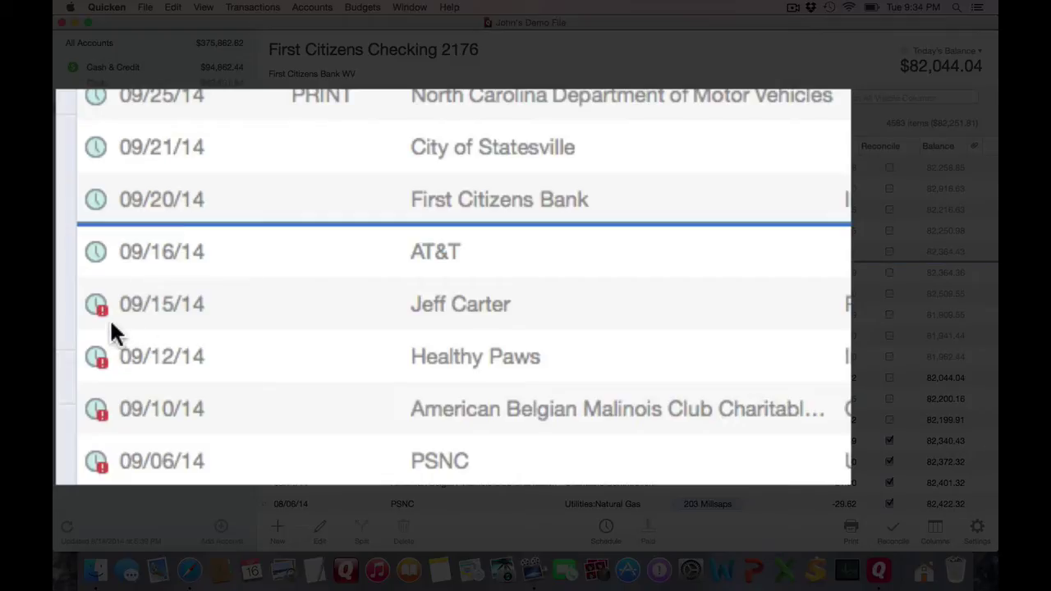
# - Examine the checking account's display options for scheduled transactions, including the available day ranges, and leave the account settings without saving
pyautogui.moveTo(108, 321)
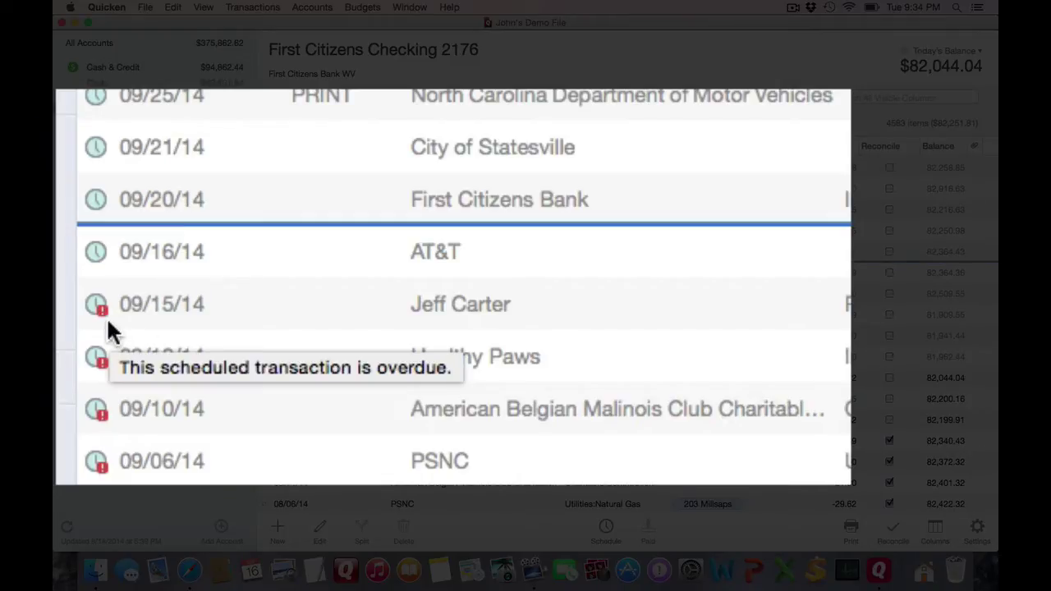
pyautogui.moveTo(96, 263)
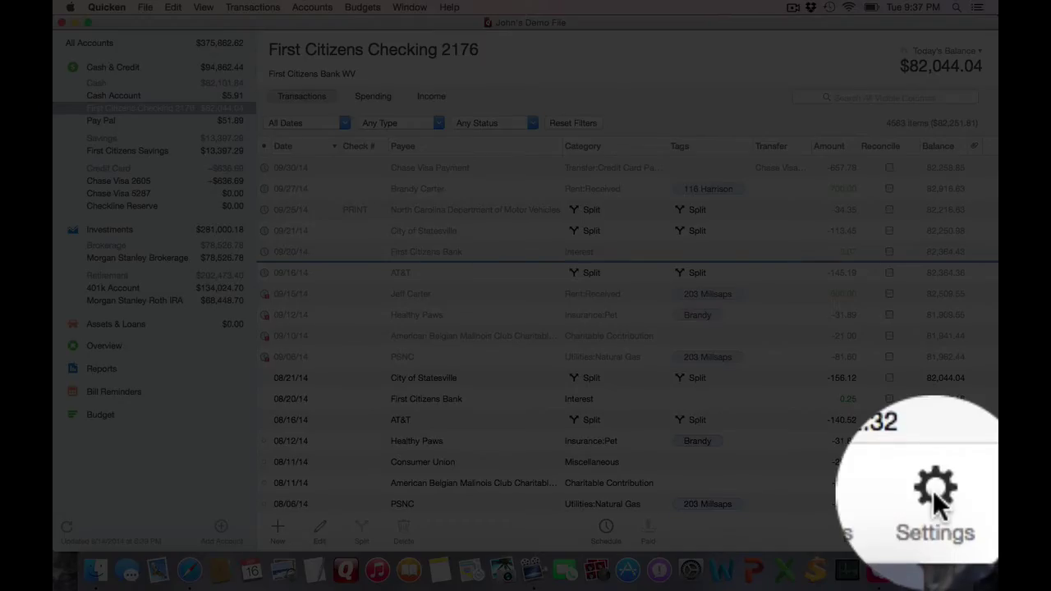
pyautogui.click(977, 527)
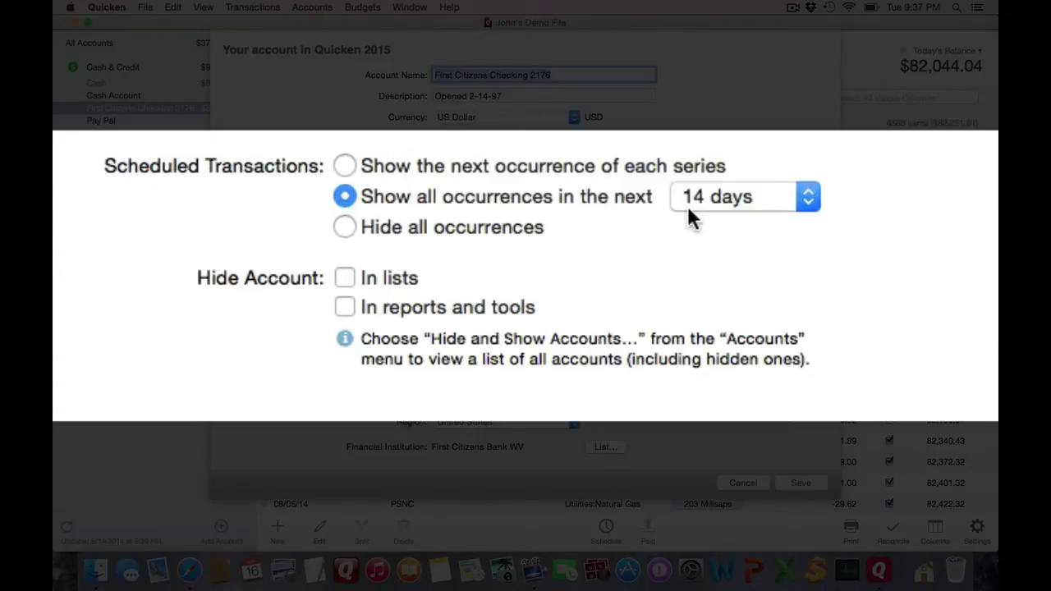
pyautogui.click(624, 159)
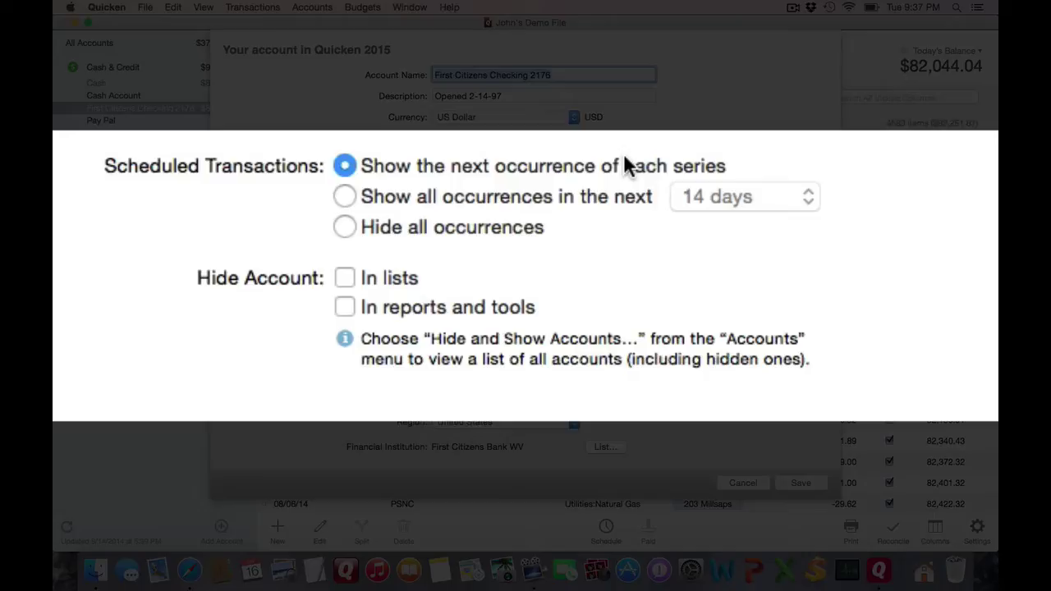
pyautogui.click(575, 200)
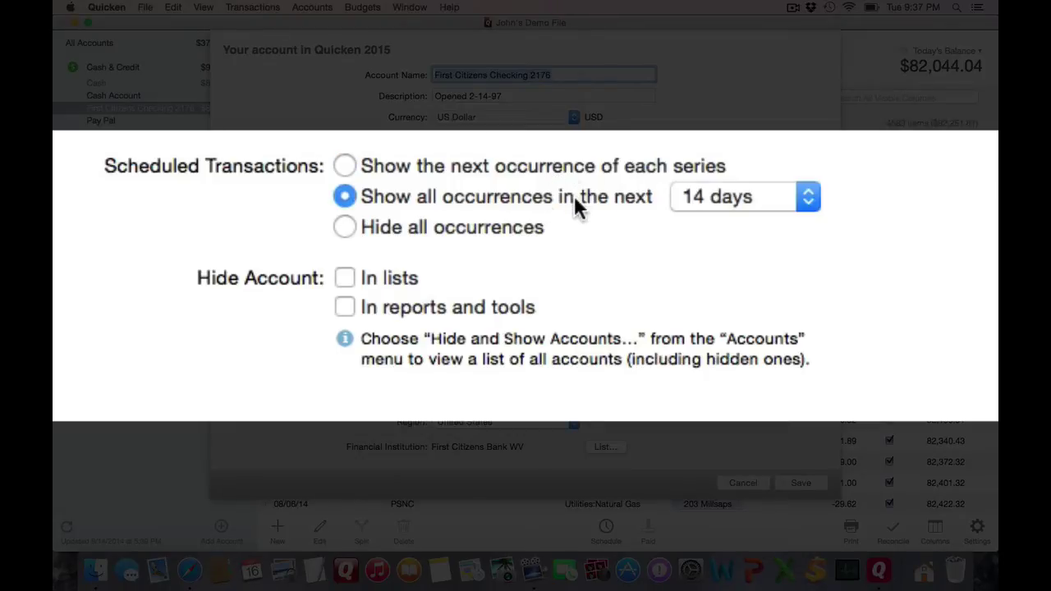
pyautogui.click(761, 197)
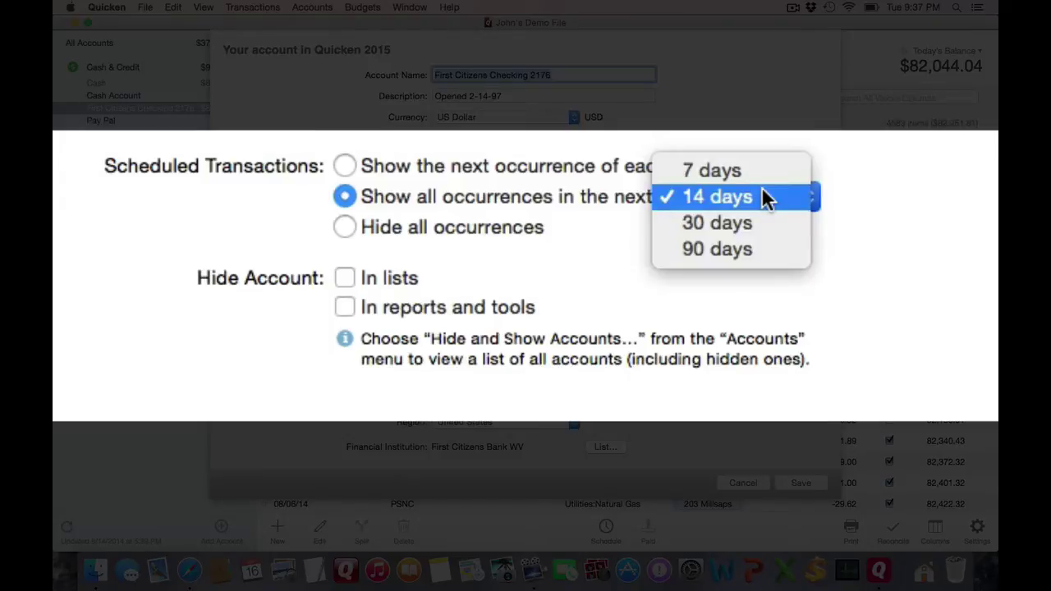
pyautogui.click(763, 197)
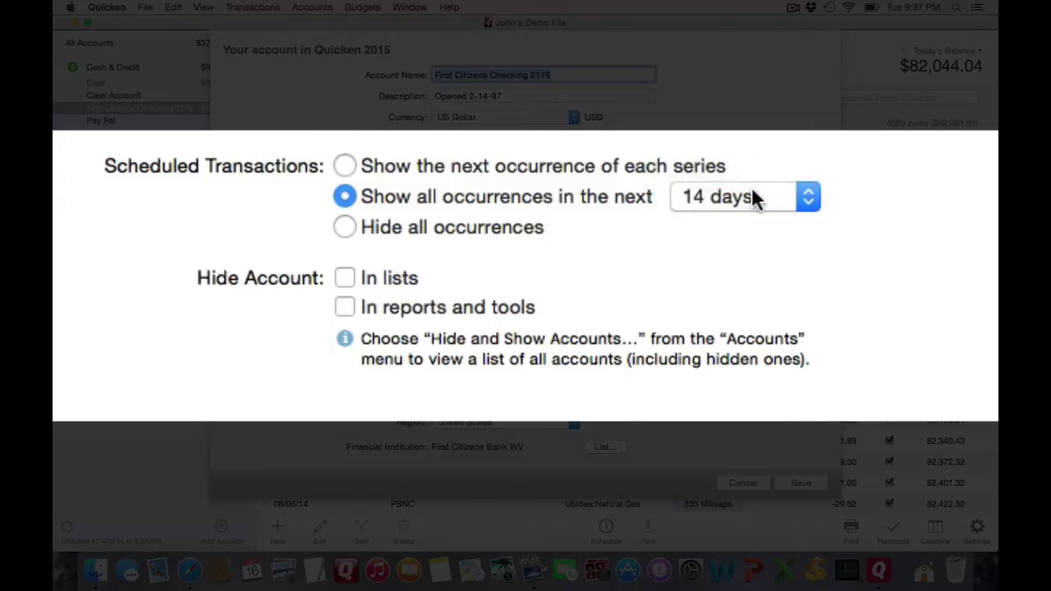
pyautogui.click(518, 222)
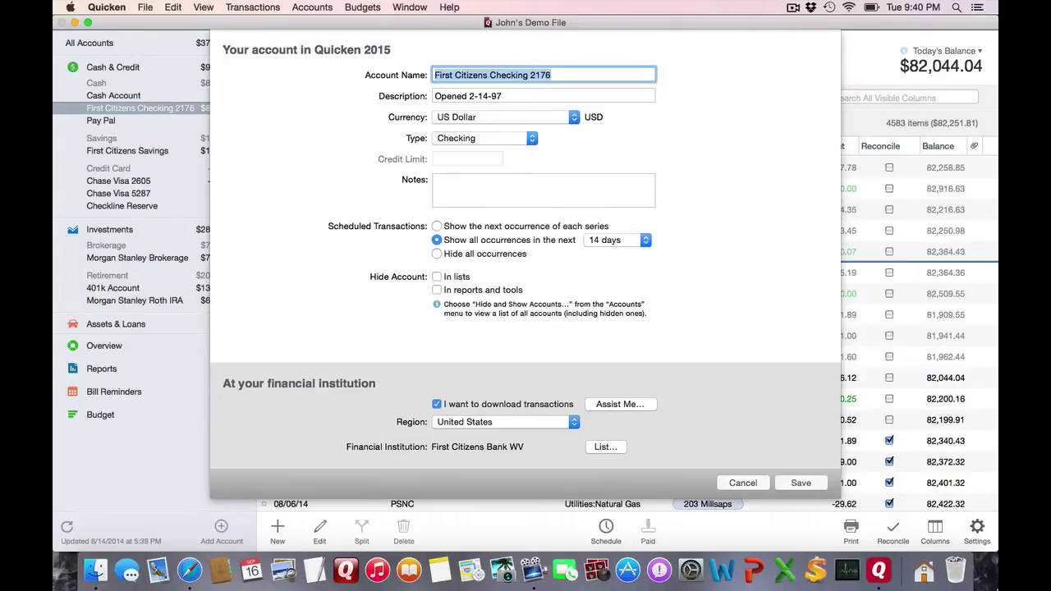
pyautogui.click(752, 485)
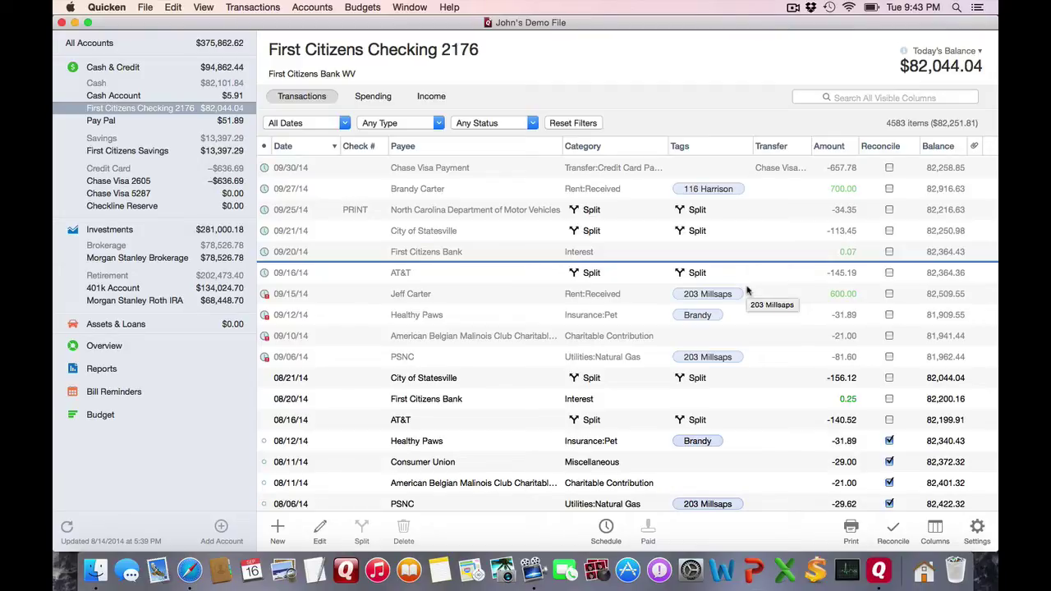
# - Mark the overdue 09/15/14 Rent:Received transaction as deposited
pyautogui.click(564, 297)
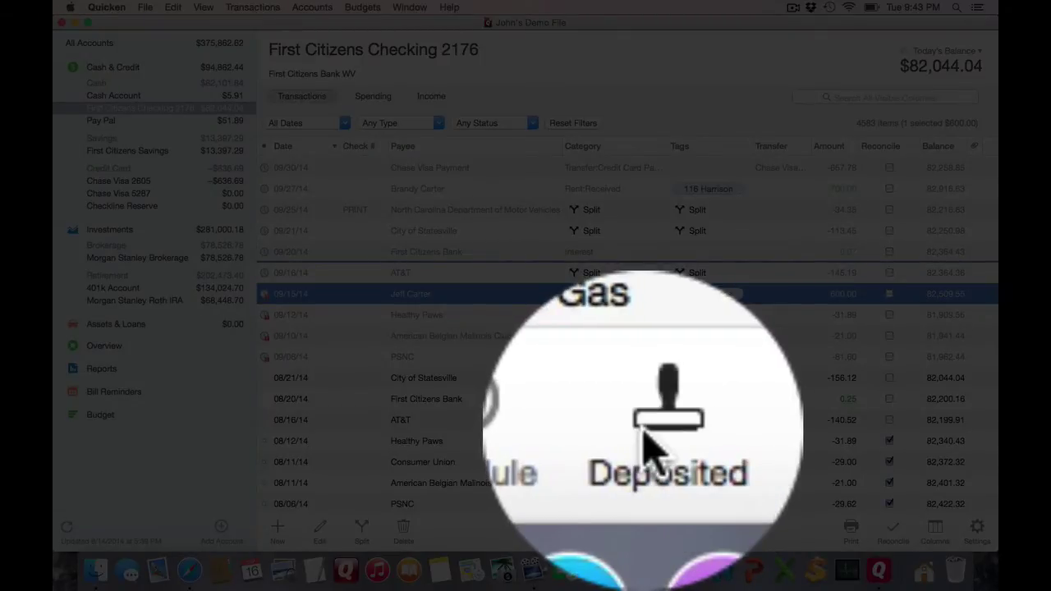
pyautogui.click(646, 436)
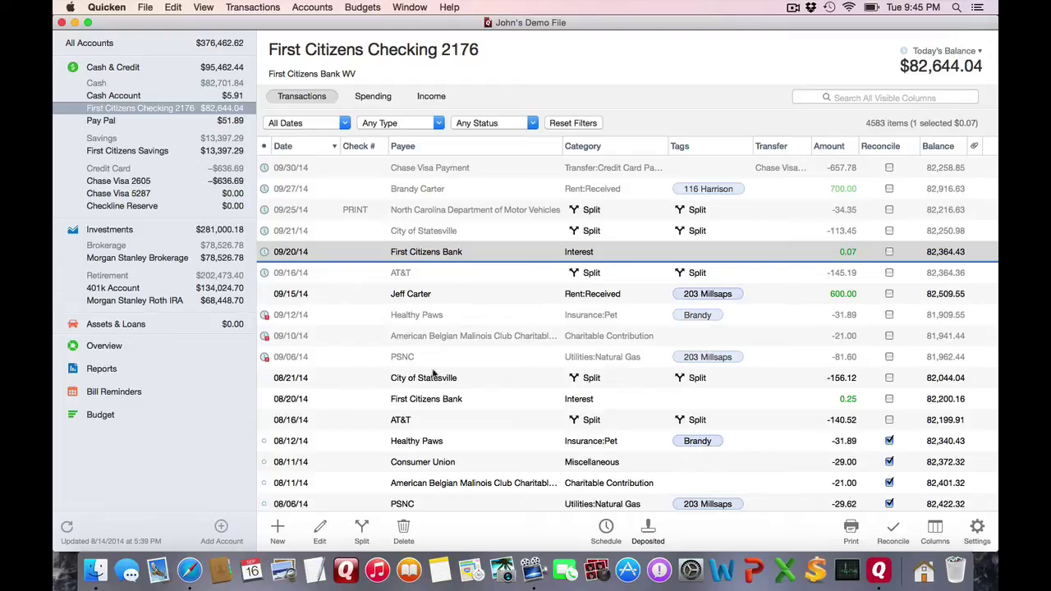
# - Mark the scheduled 09/06/14 PSNC transaction as paid with an amount of 75.00
pyautogui.doubleClick(845, 359)
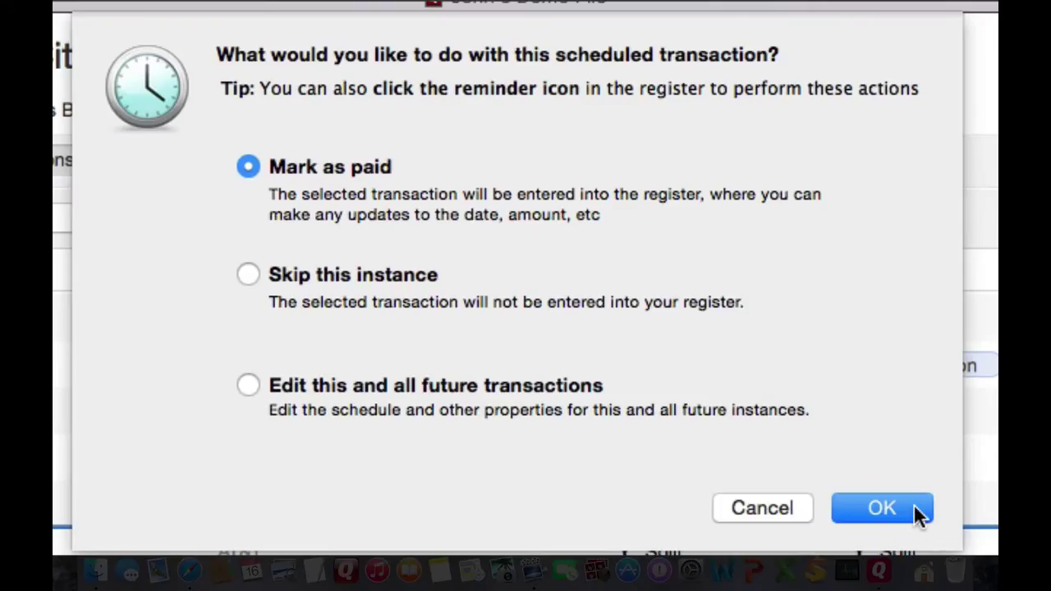
pyautogui.click(917, 515)
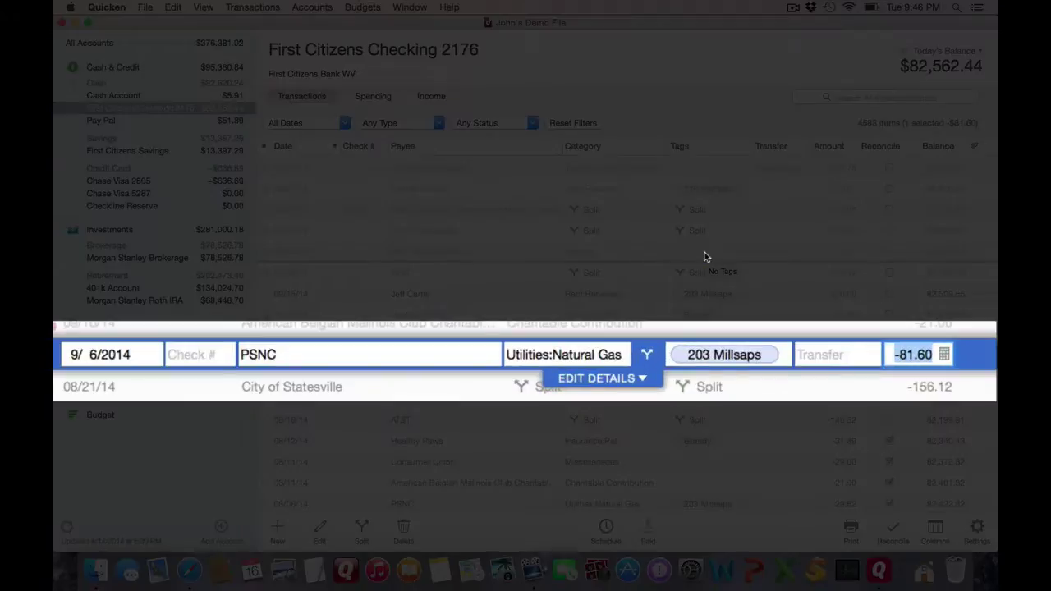
pyautogui.write('75.00')
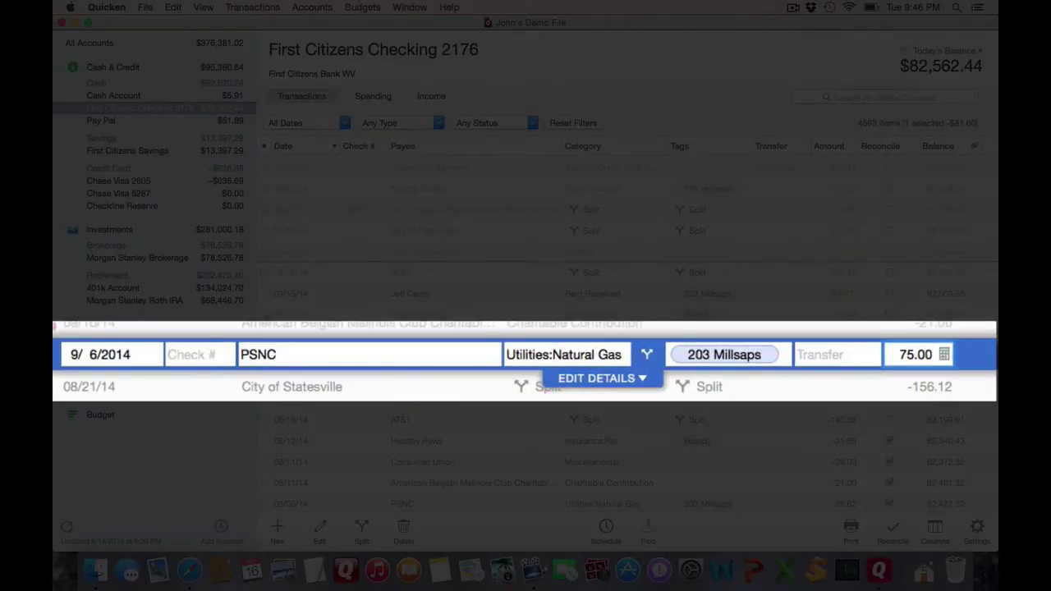
pyautogui.press('Return')
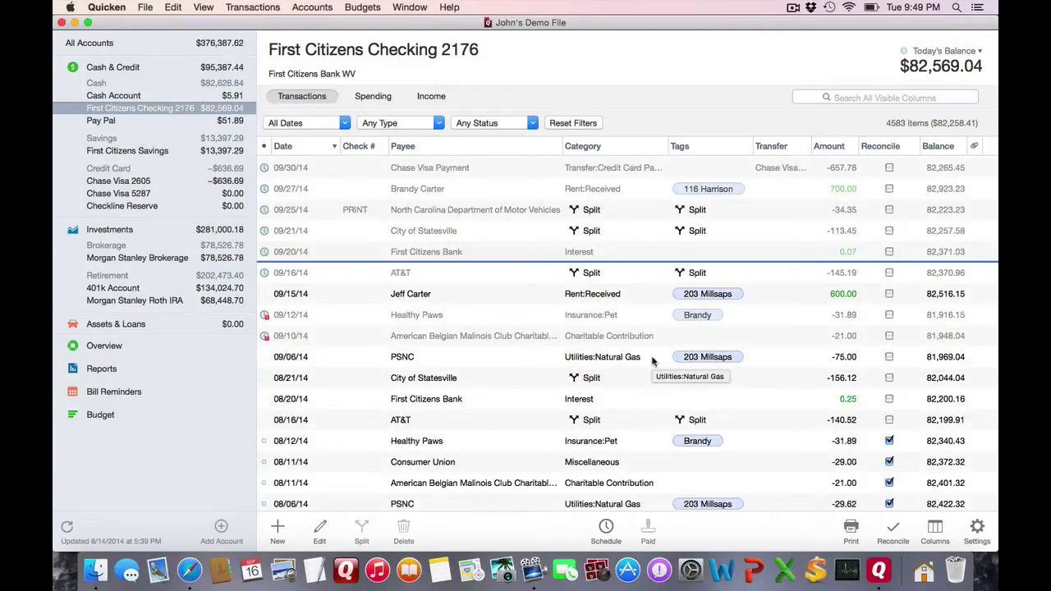
# - Skip the 09/16/14 instance of the scheduled AT&T transaction
pyautogui.click(539, 278)
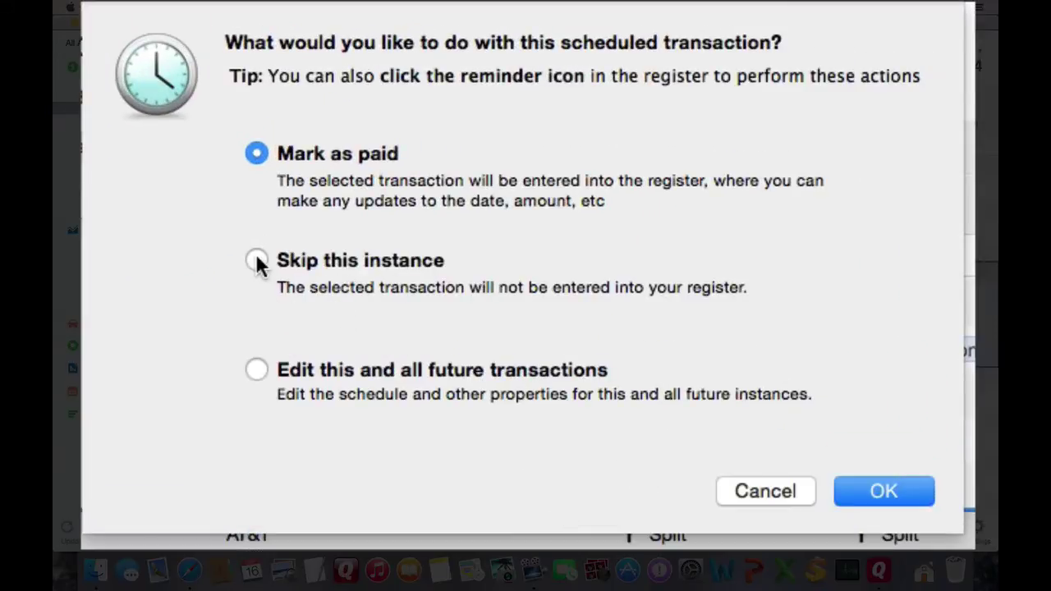
pyautogui.click(256, 258)
pyautogui.click(880, 490)
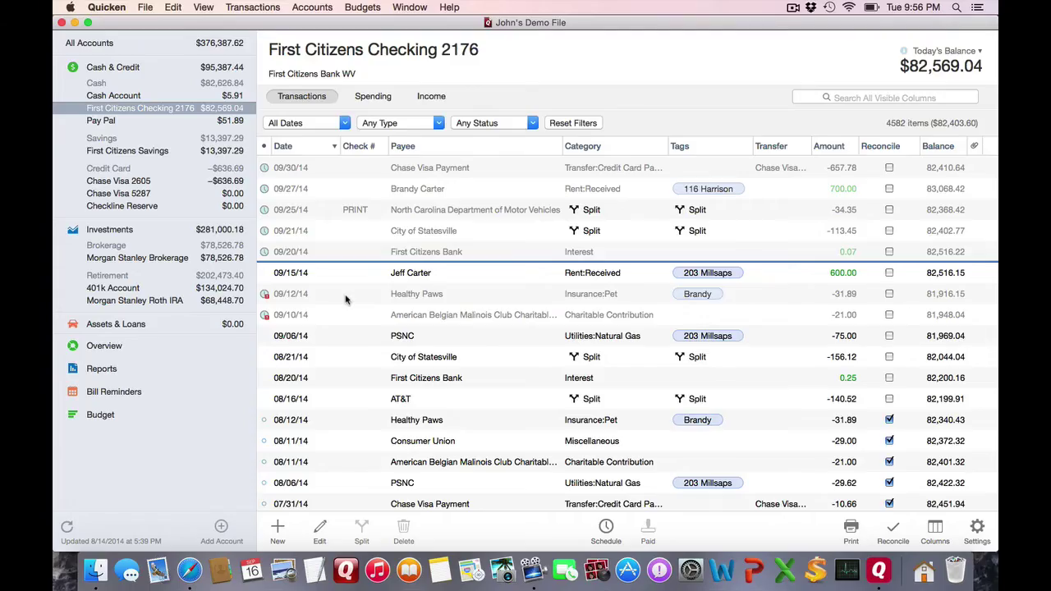
# - Choose to edit this and all future transactions for the 09/12/14 Healthy Paws reminder, and cancel without making changes
pyautogui.click(344, 298)
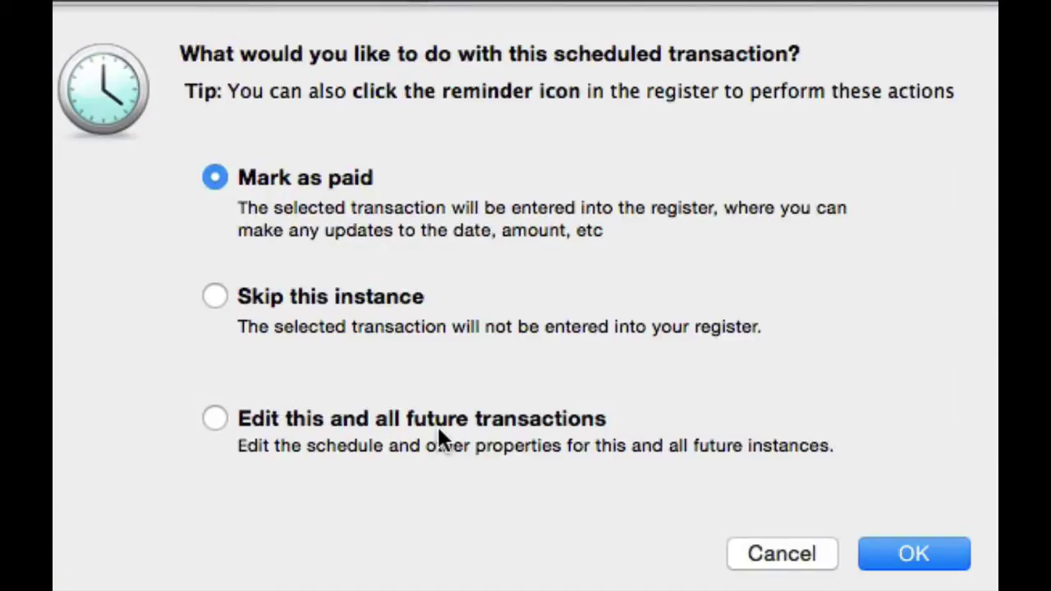
pyautogui.click(438, 429)
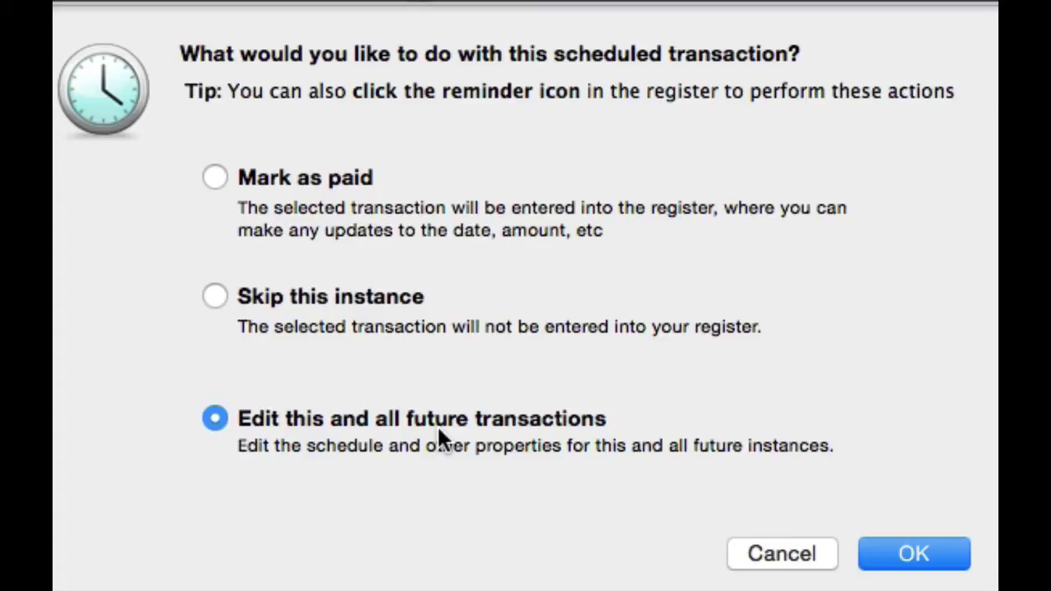
pyautogui.click(781, 552)
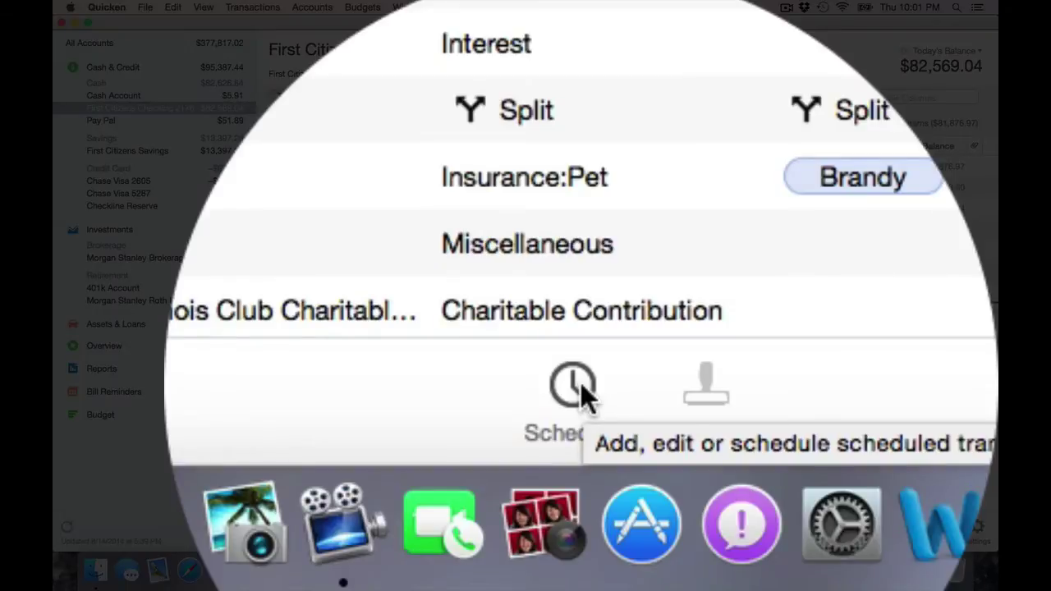
# - Start a new scheduled transaction and keep its schedule monthly on the 18th day after reviewing the frequency and day choices
pyautogui.click(575, 386)
pyautogui.click(632, 387)
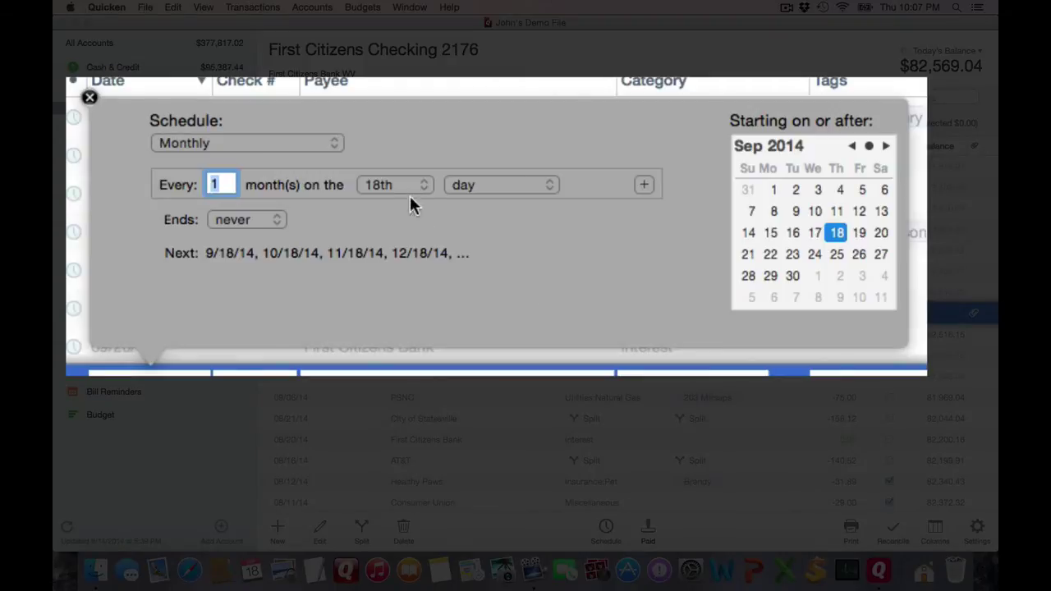
pyautogui.click(325, 146)
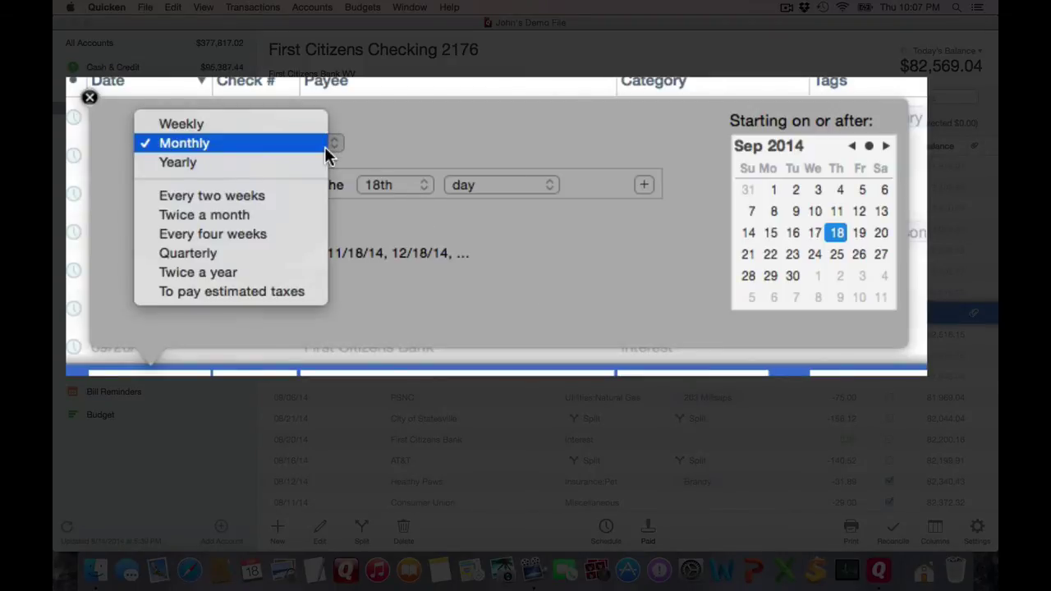
pyautogui.click(374, 155)
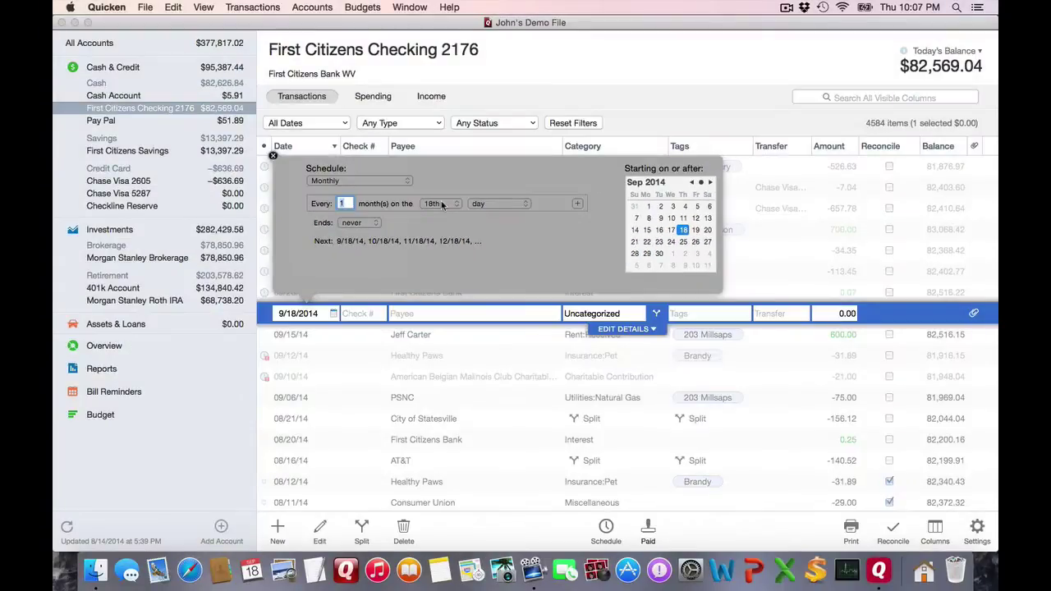
pyautogui.click(441, 204)
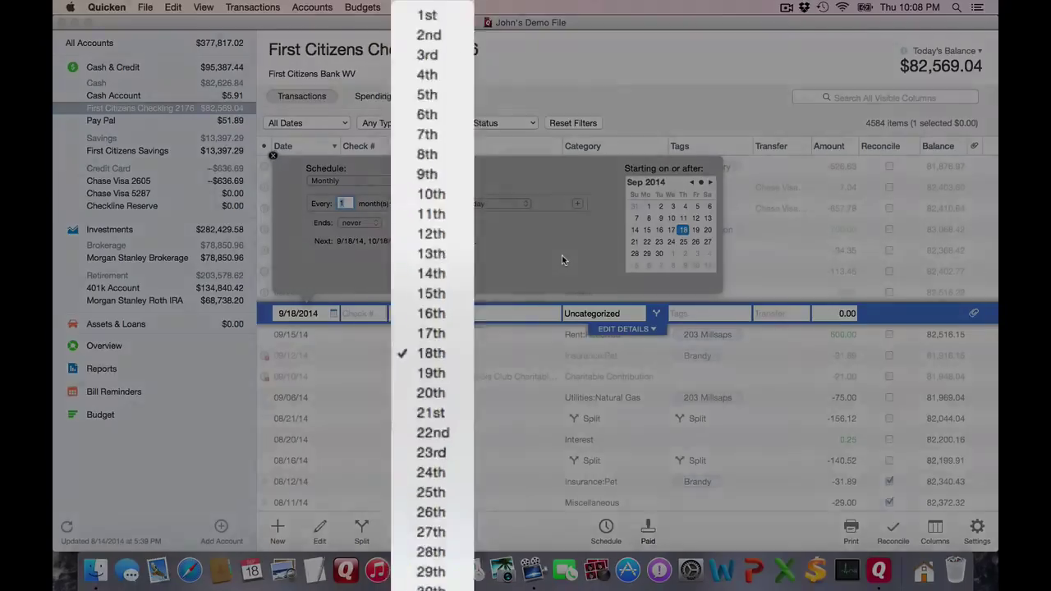
pyautogui.click(562, 255)
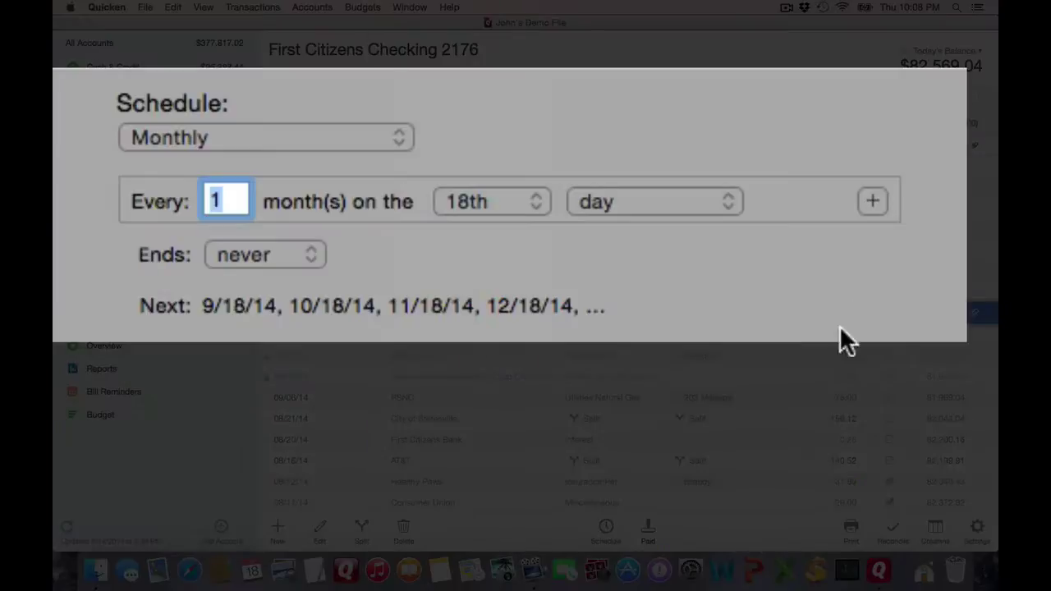
# - Try adding a second monthly date and ending the schedule after 1 time, and revert to a single date that never ends
pyautogui.click(875, 199)
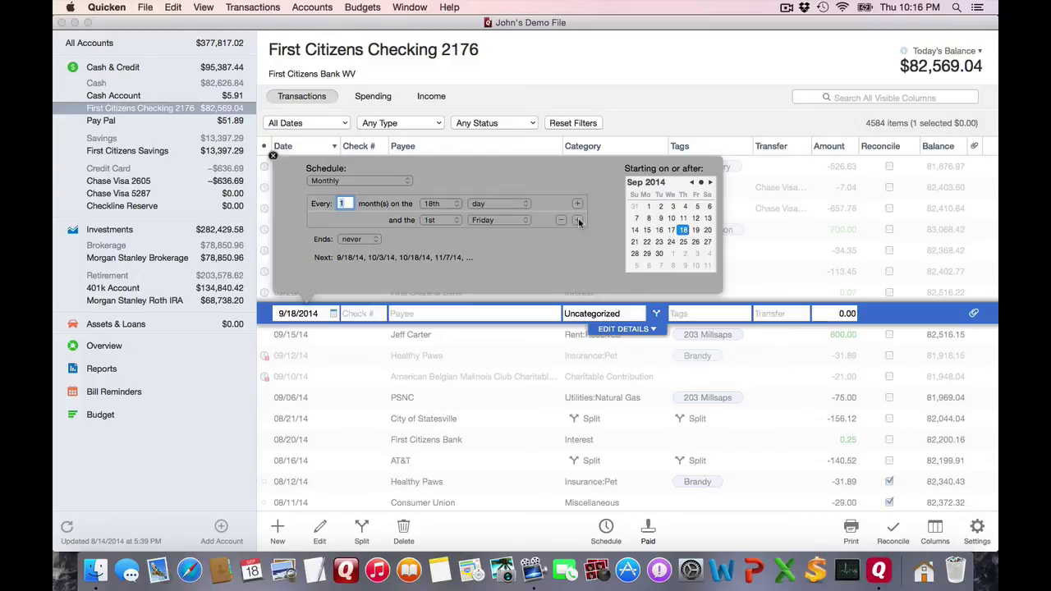
pyautogui.click(561, 220)
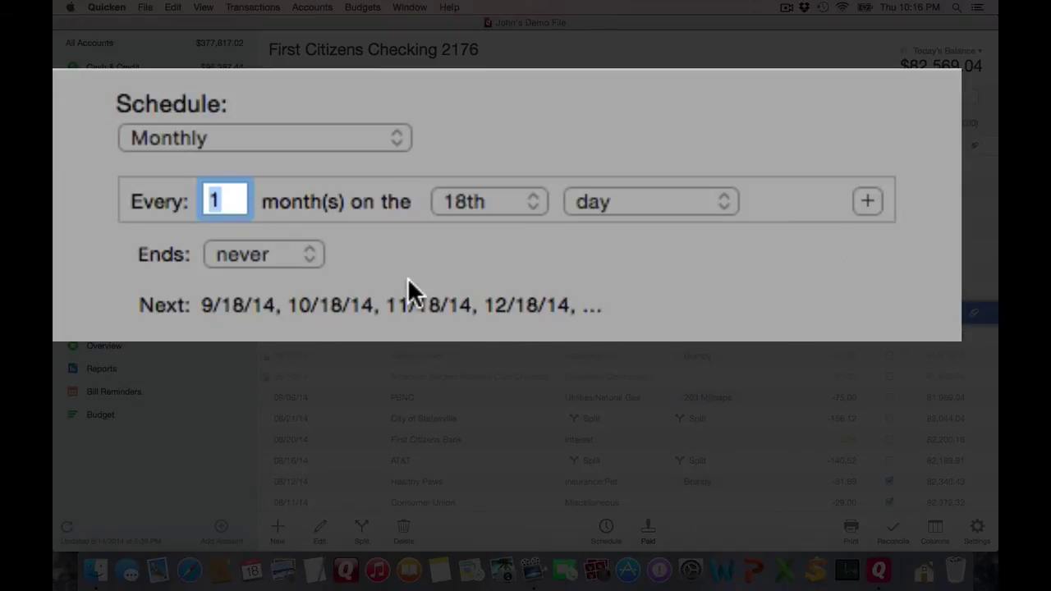
pyautogui.click(273, 248)
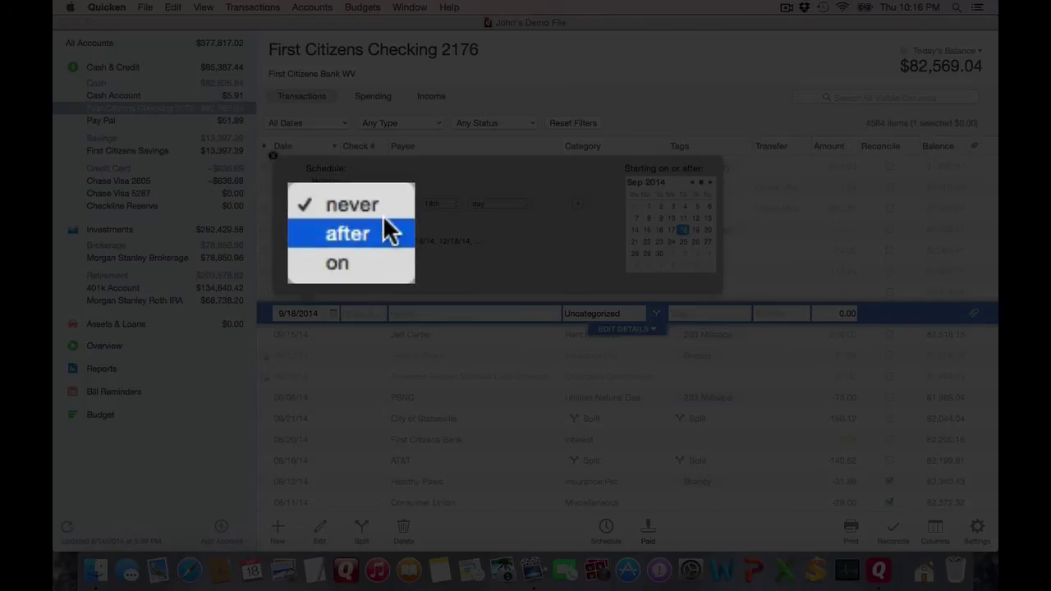
pyautogui.click(381, 230)
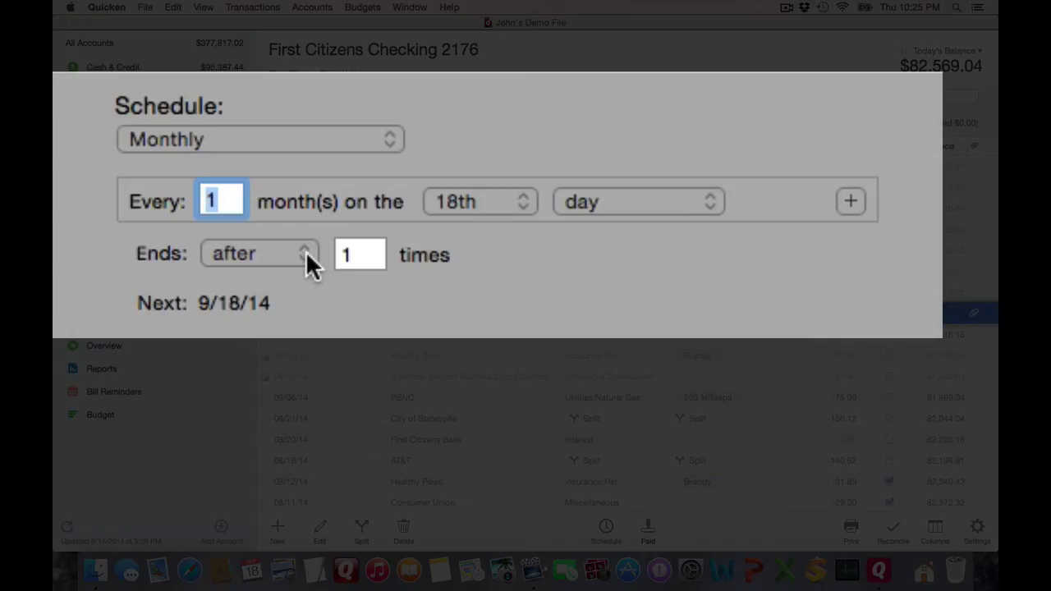
pyautogui.click(373, 223)
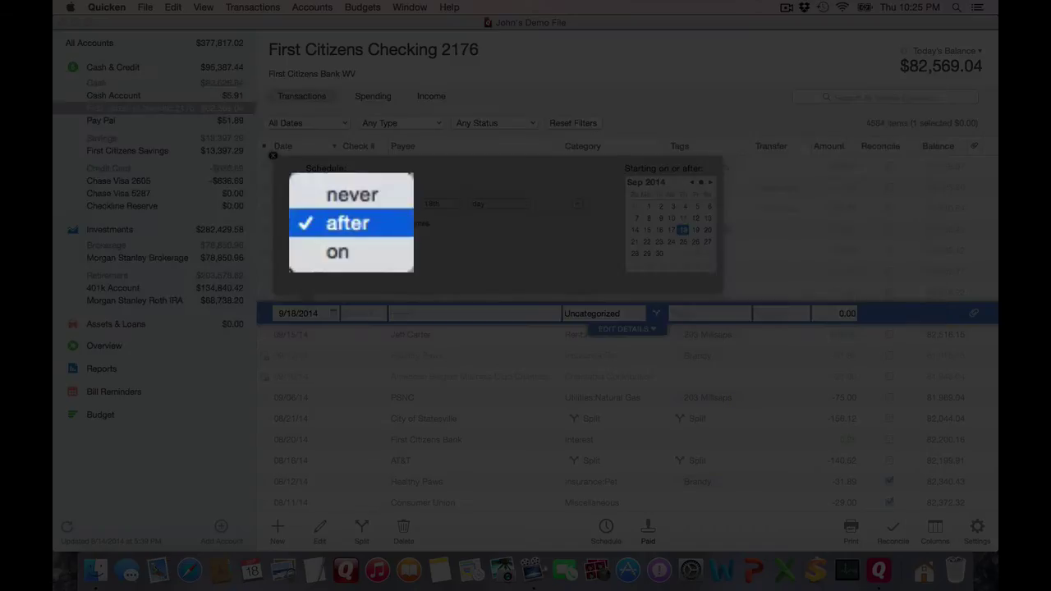
pyautogui.click(392, 197)
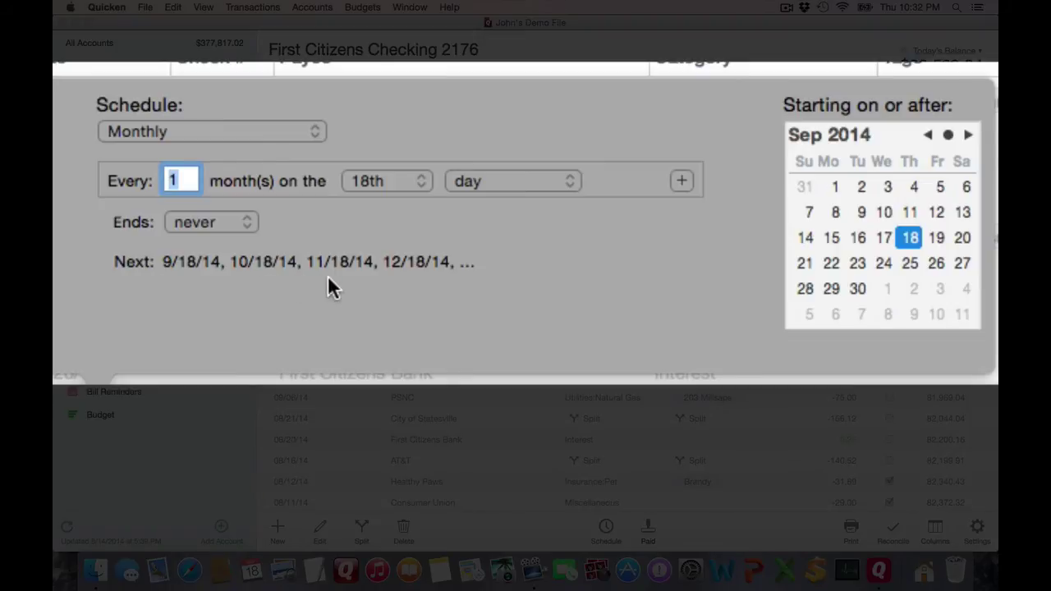
# - Try November 25, 2014 as the schedule's start date, and return it to September 18, 2014
pyautogui.click(967, 134)
pyautogui.click(968, 134)
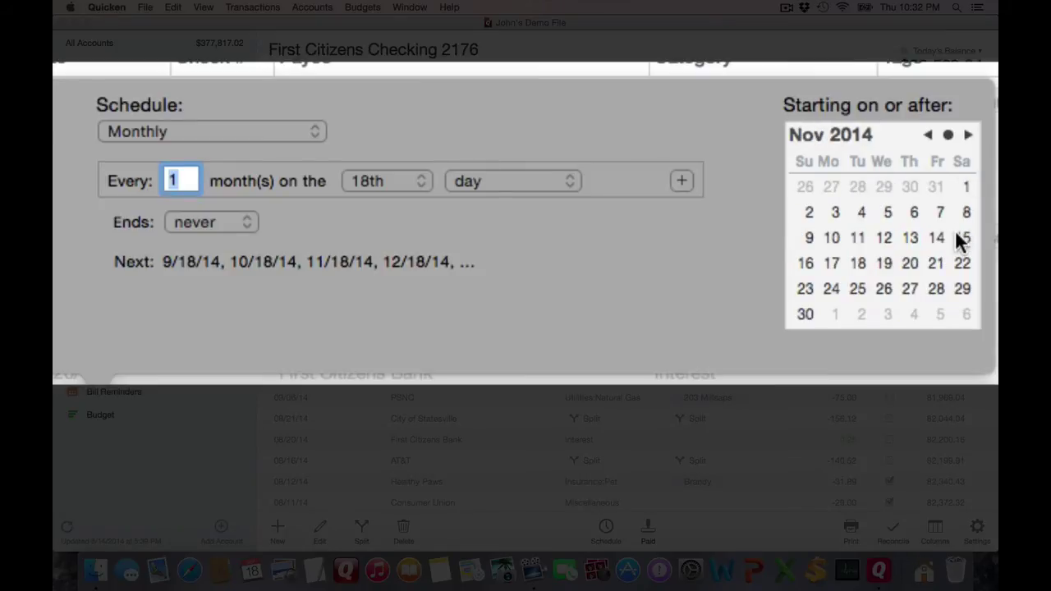
pyautogui.click(857, 289)
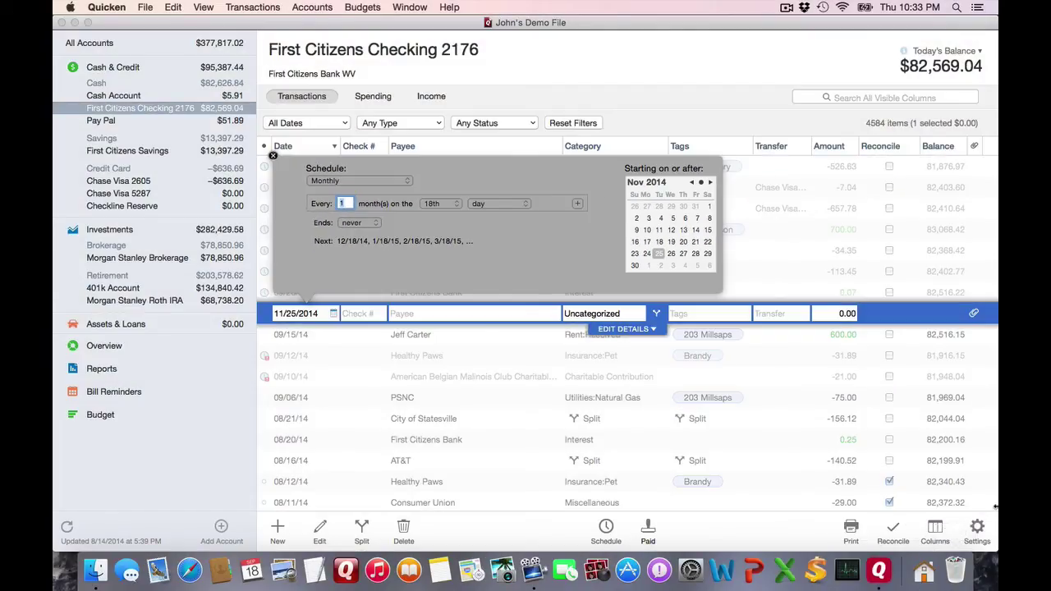
pyautogui.click(691, 182)
pyautogui.click(691, 182)
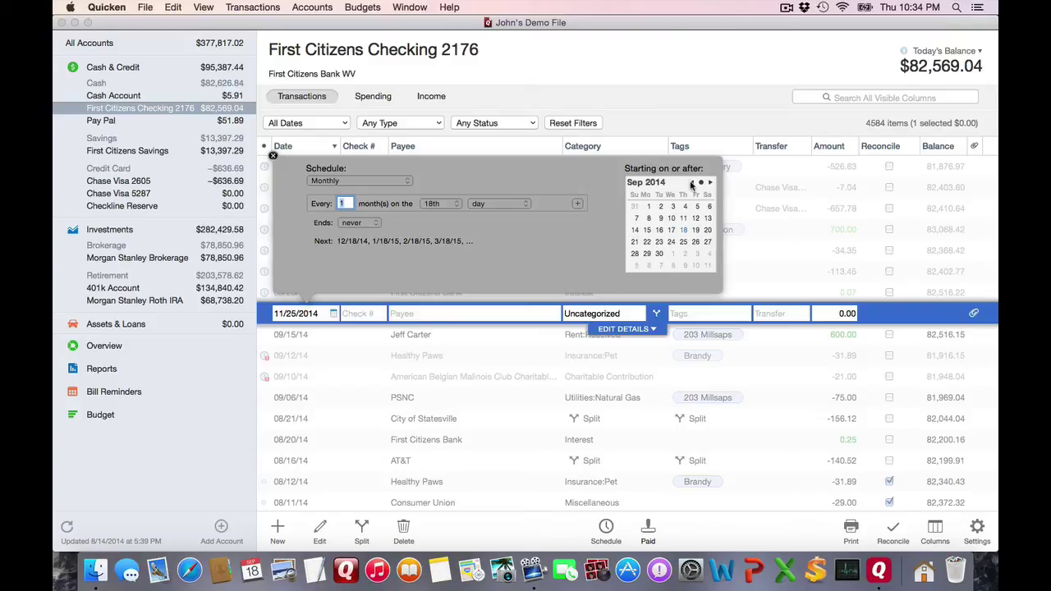
pyautogui.click(683, 230)
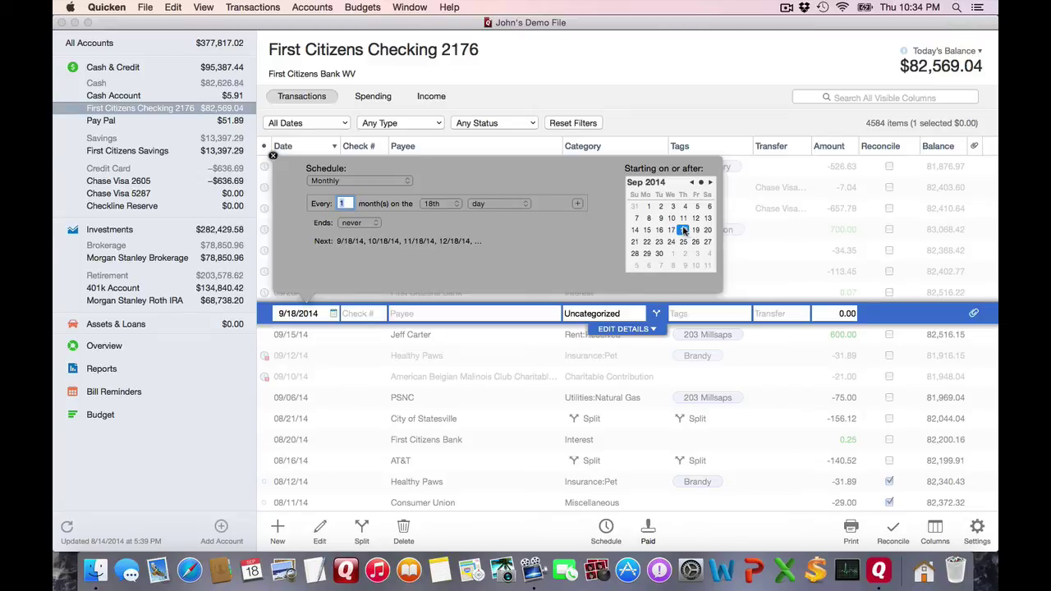
# - Review the day-of-month choices and close the schedule settings, keeping the transaction monthly on the 18th day starting September 18, 2014
pyautogui.click(453, 204)
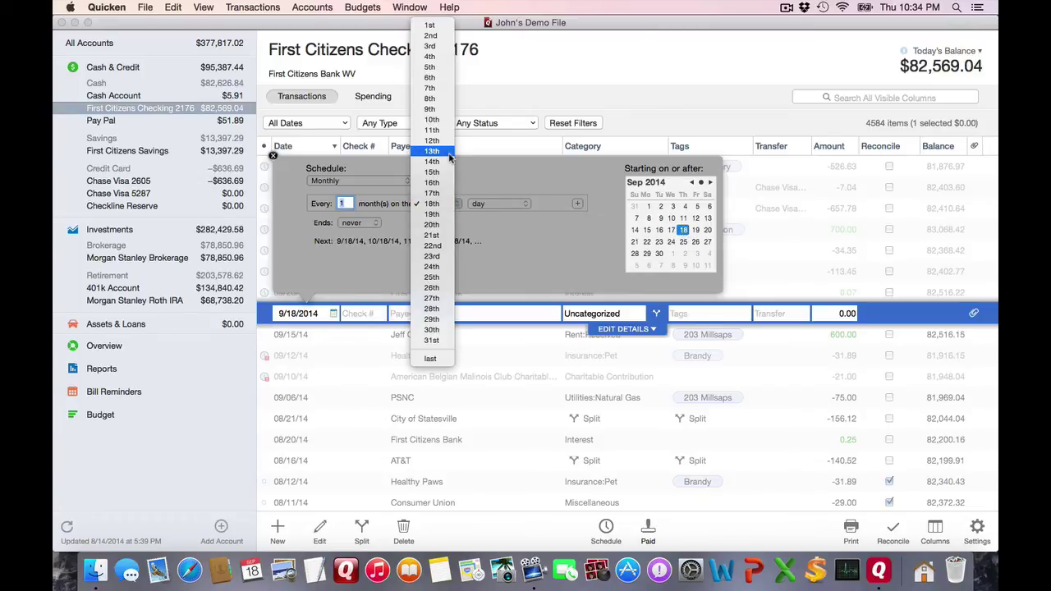
pyautogui.click(446, 121)
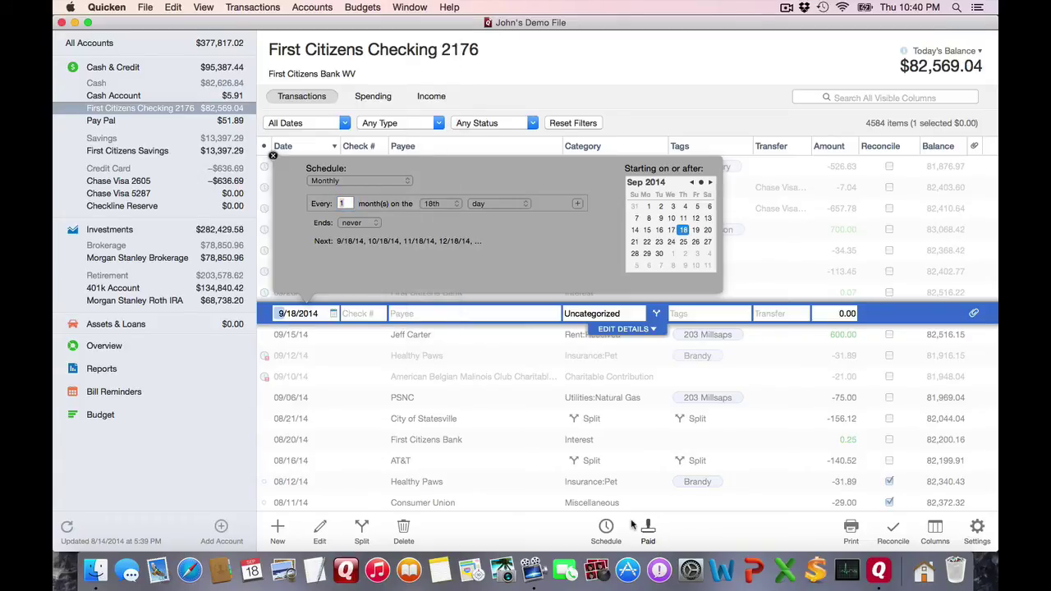
pyautogui.click(273, 156)
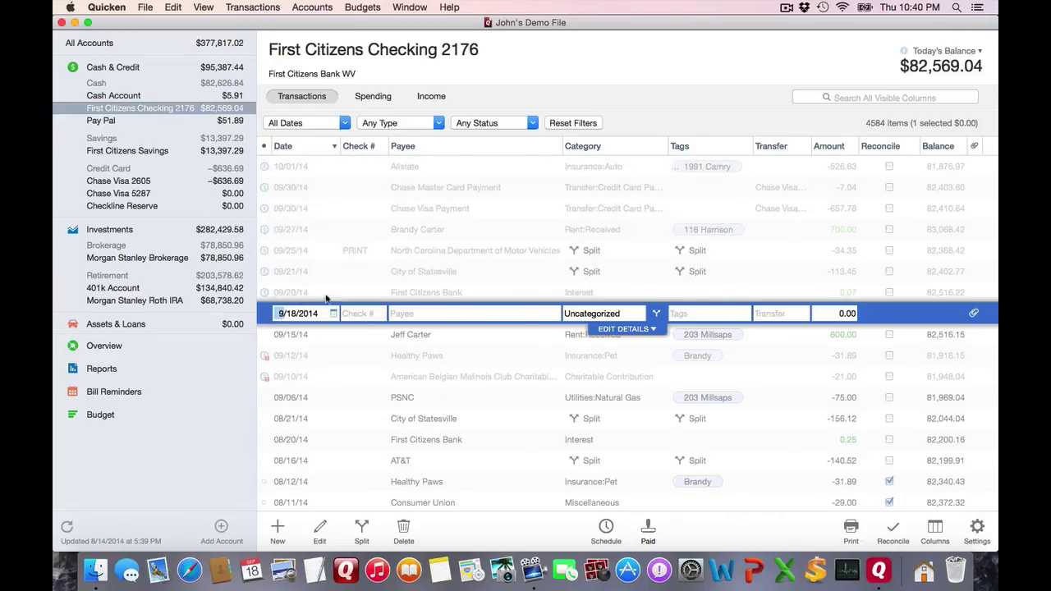
# - Enter the payee's name with the Rent:Received category and an amount of 350.00, and save the scheduled transaction
pyautogui.press('Tab')
pyautogui.press('Tab')
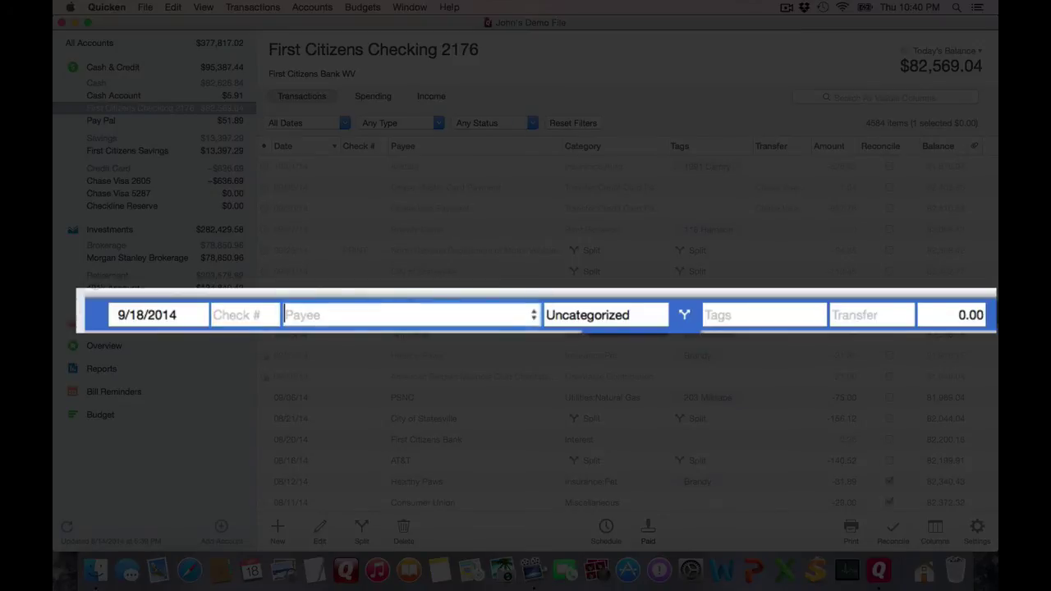
pyautogui.write('Bran')
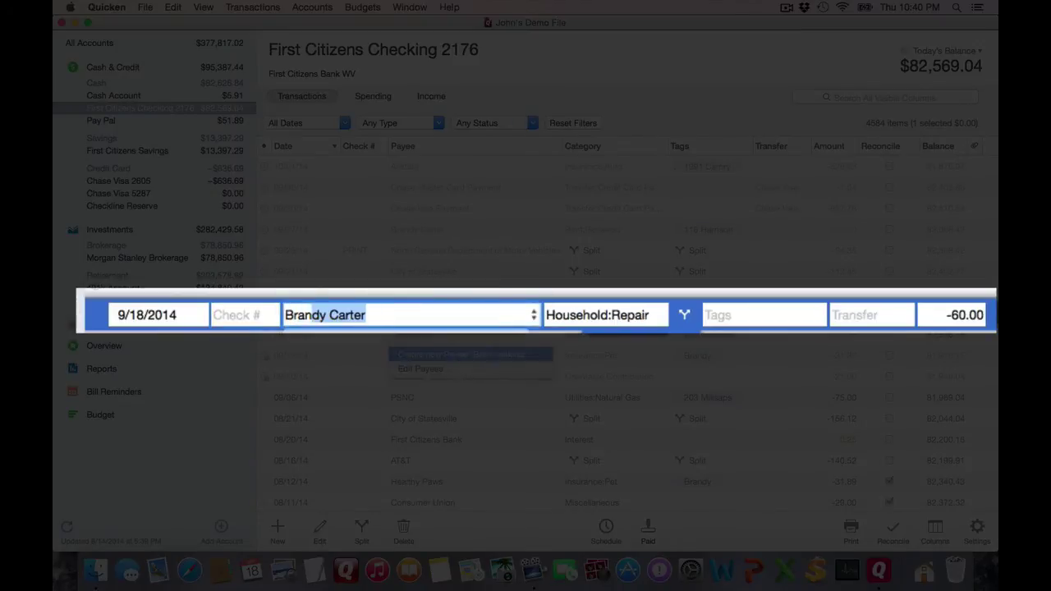
pyautogui.write('d')
pyautogui.press('Tab')
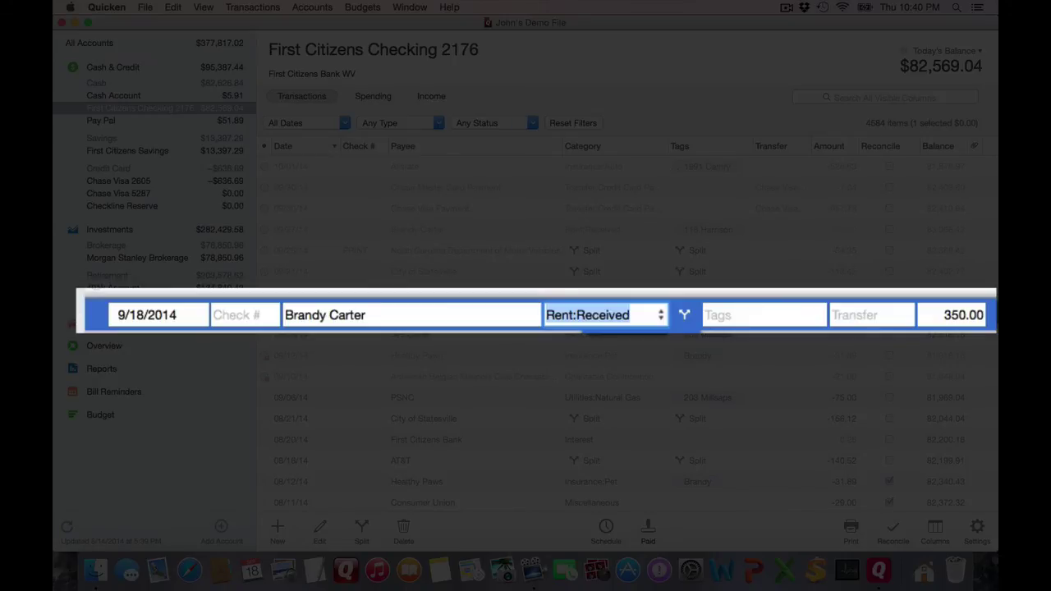
pyautogui.press('Return')
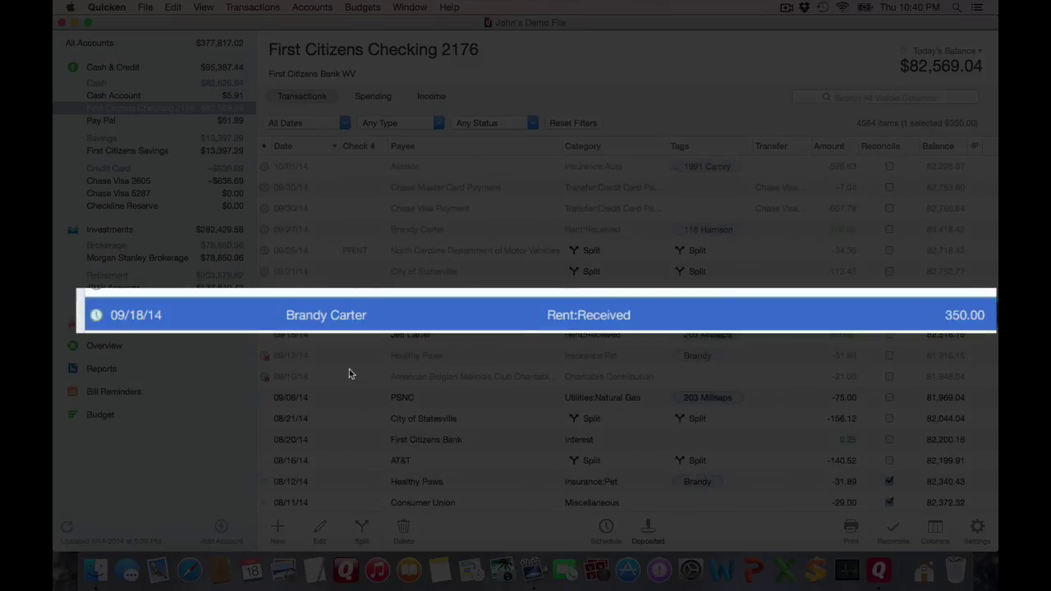
# - Check the new 09/18/14 rent reminder in the register and open the Bill Reminders list for all accounts
pyautogui.click(395, 337)
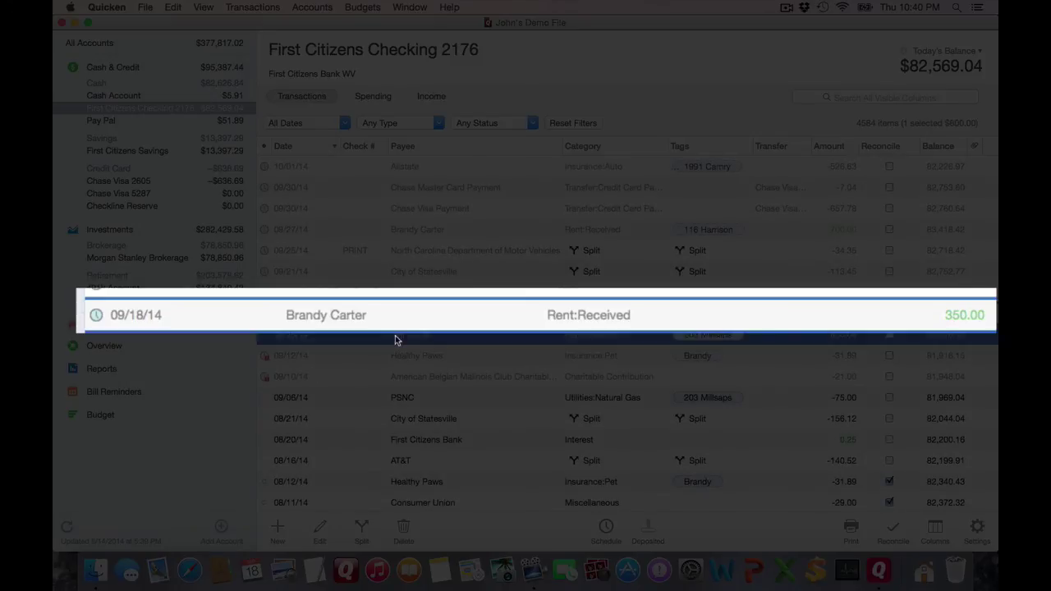
pyautogui.click(301, 327)
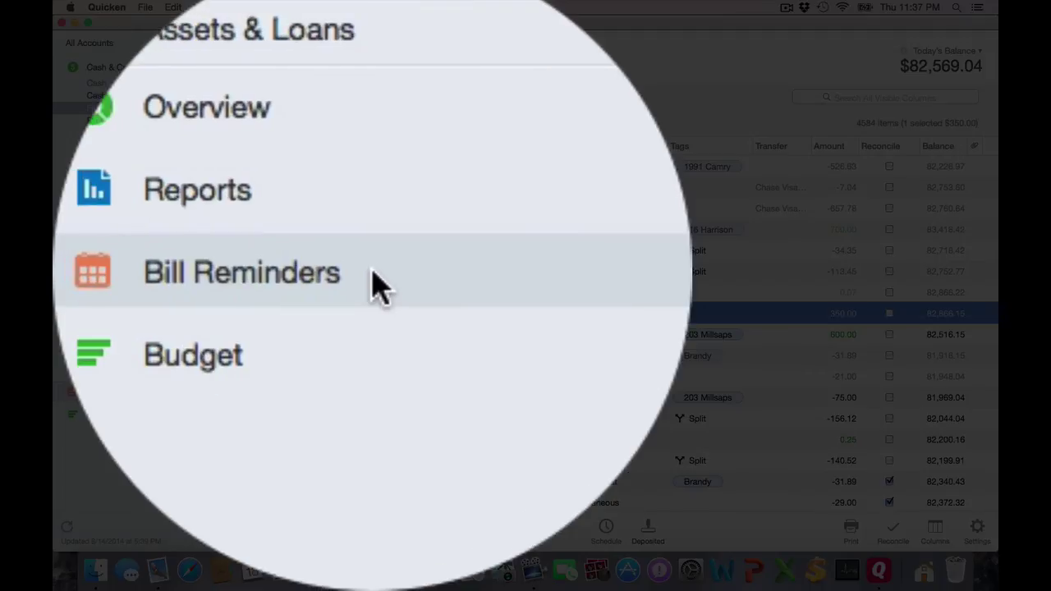
pyautogui.click(160, 400)
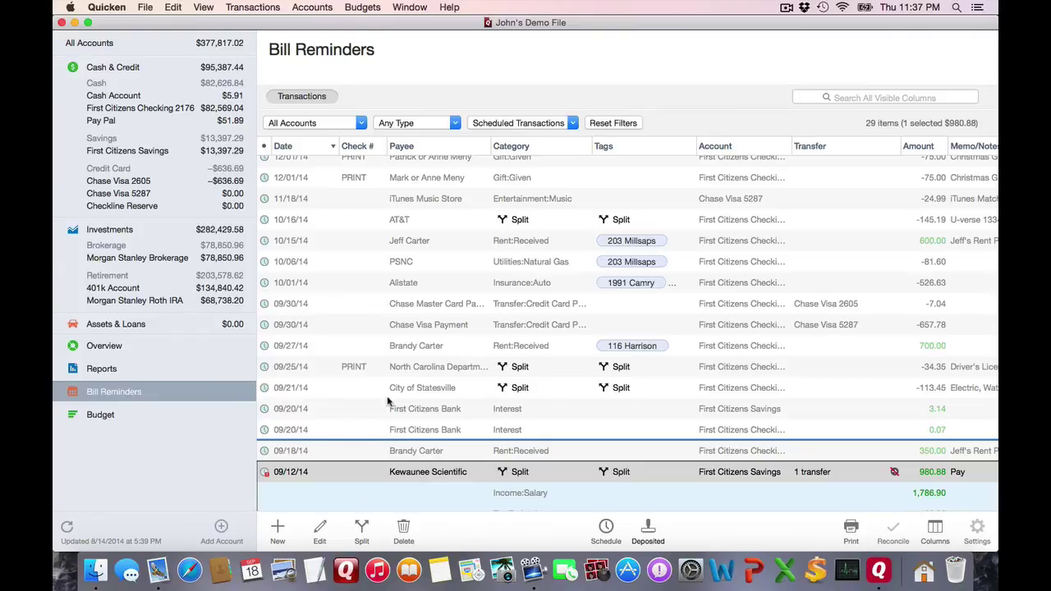